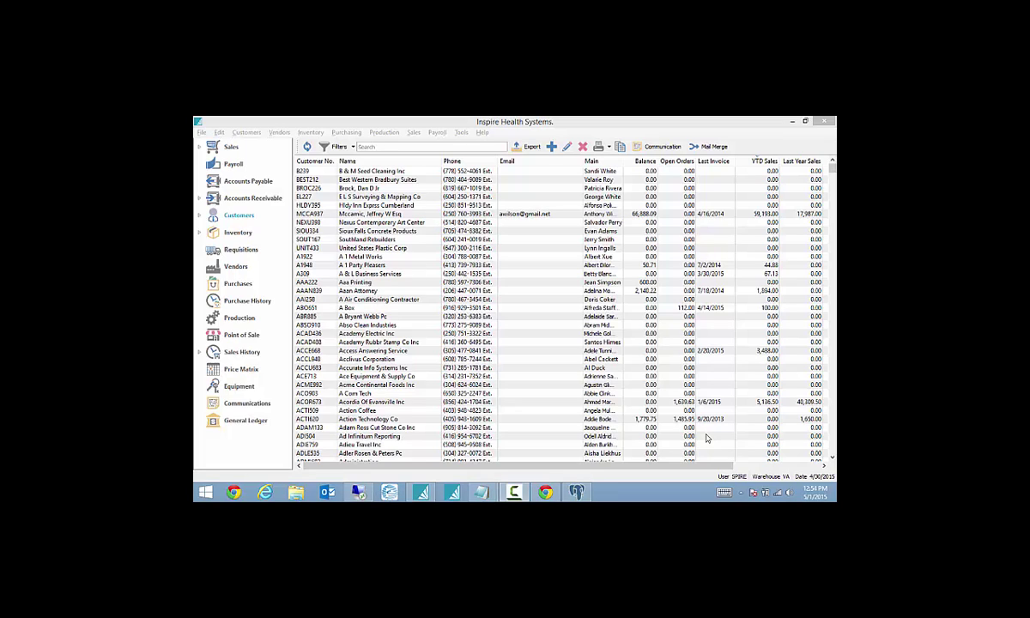
Step: Filter the inventory list with the Vendor Price Update preset
left_click(237, 233)
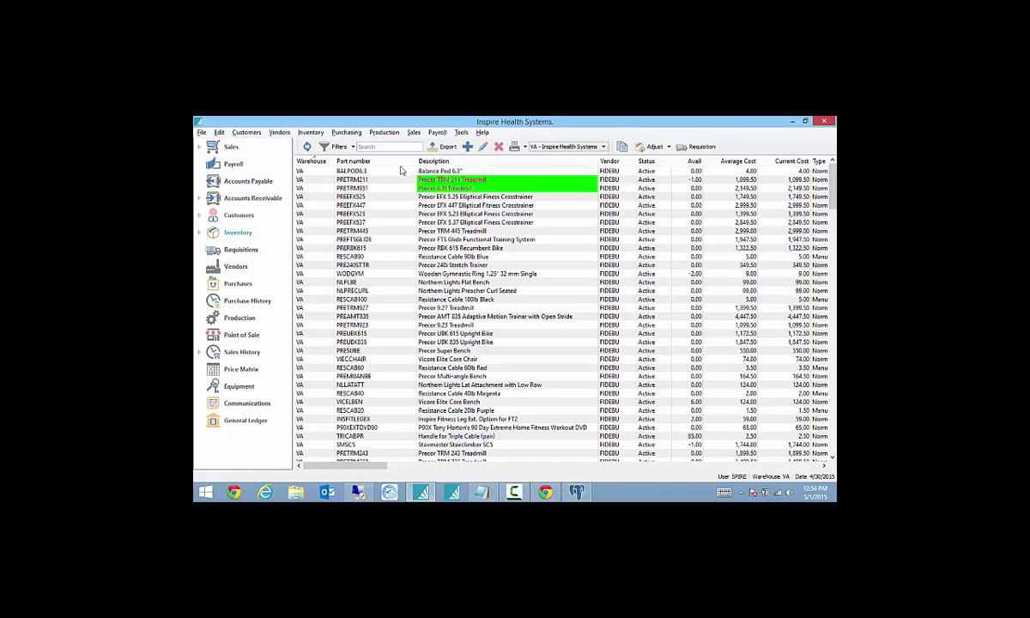
left_click(353, 147)
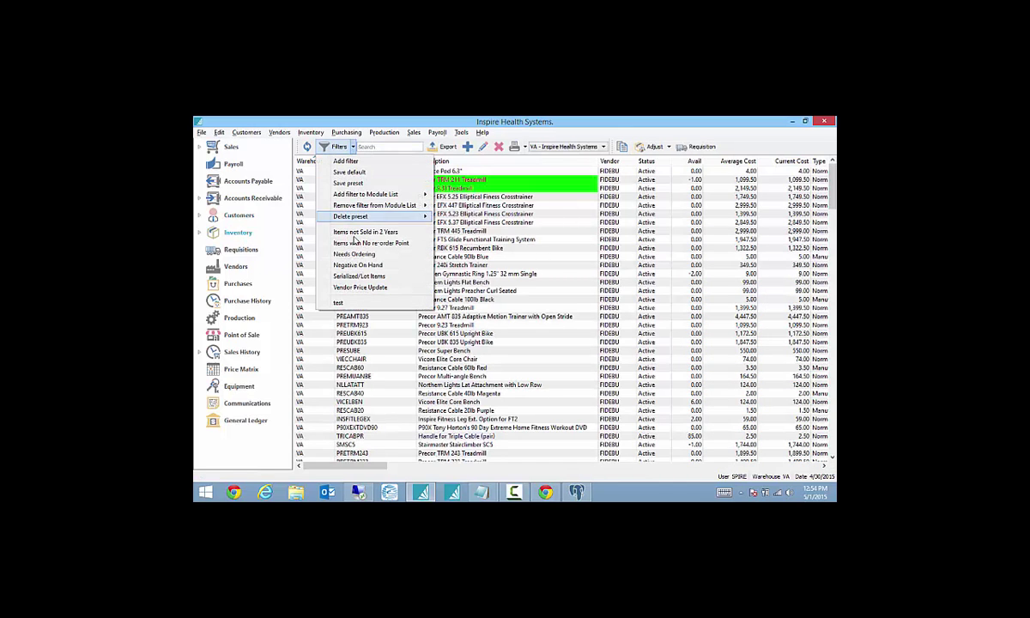
left_click(343, 288)
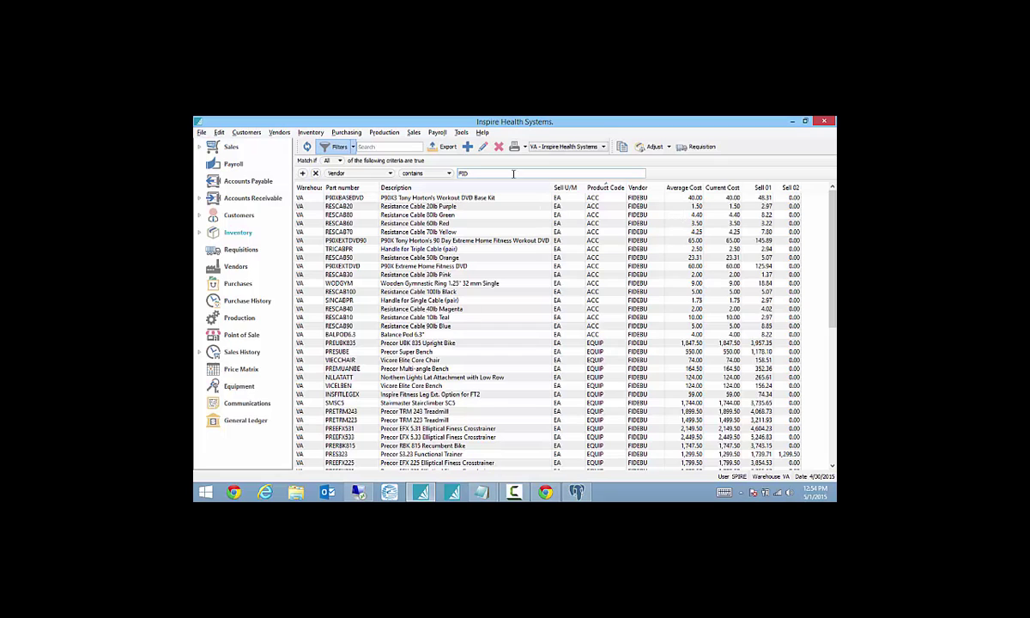
Step: Export the filtered inventory over the existing Vendor Prices.xls file
left_click(448, 149)
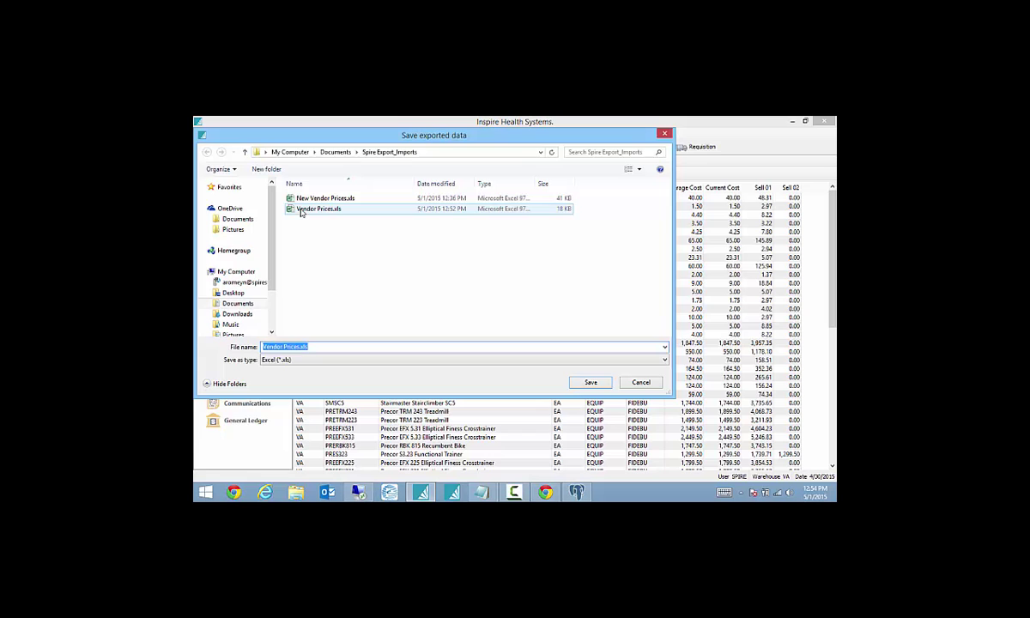
double_click(309, 209)
left_click(543, 306)
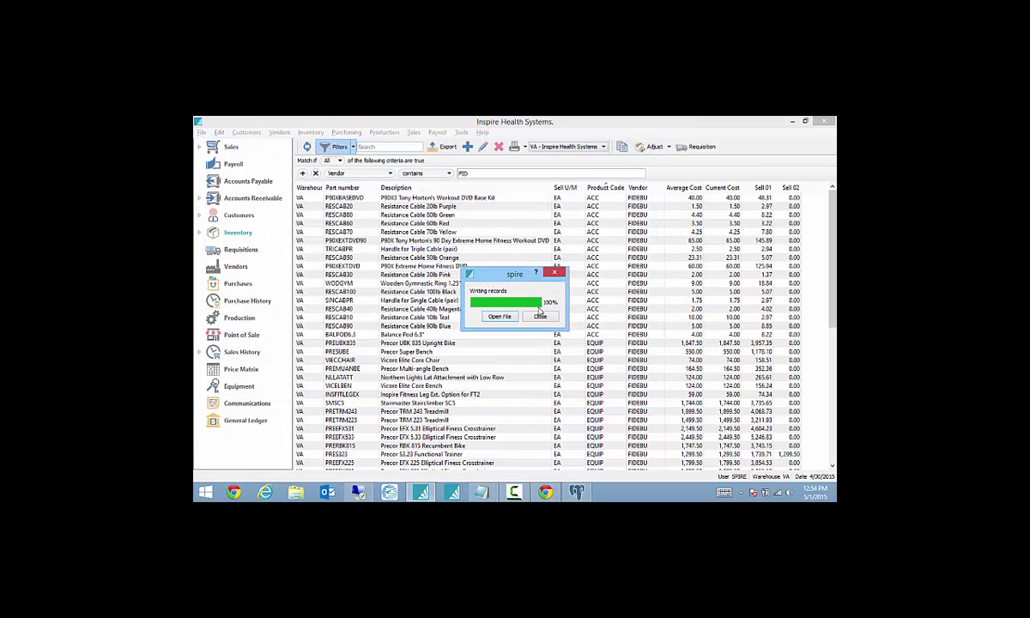
Step: Open the export in Excel, autofit all columns and narrow the Description column
left_click(501, 316)
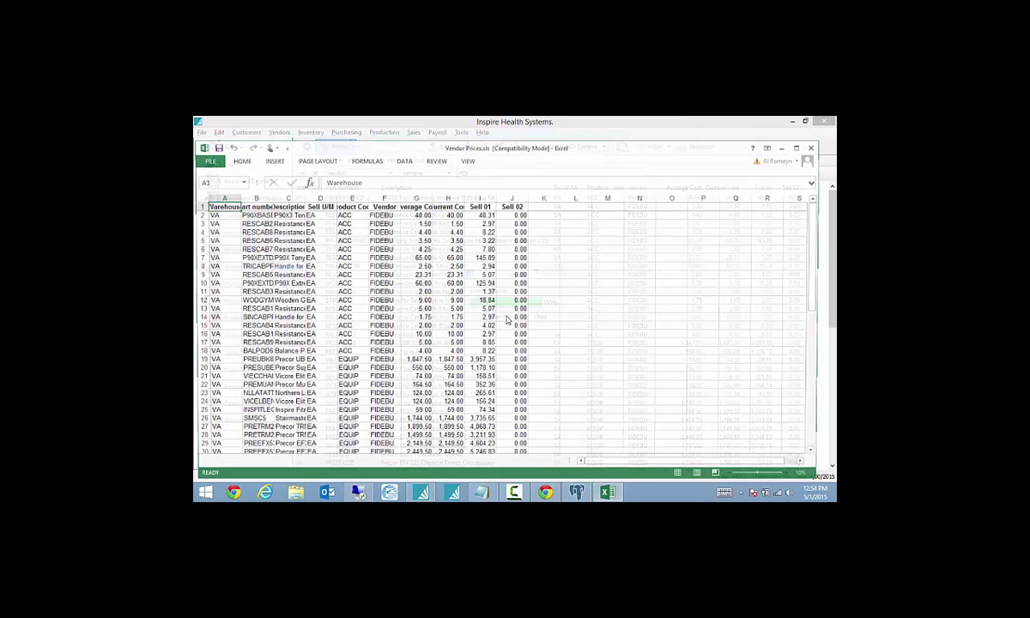
left_click(202, 198)
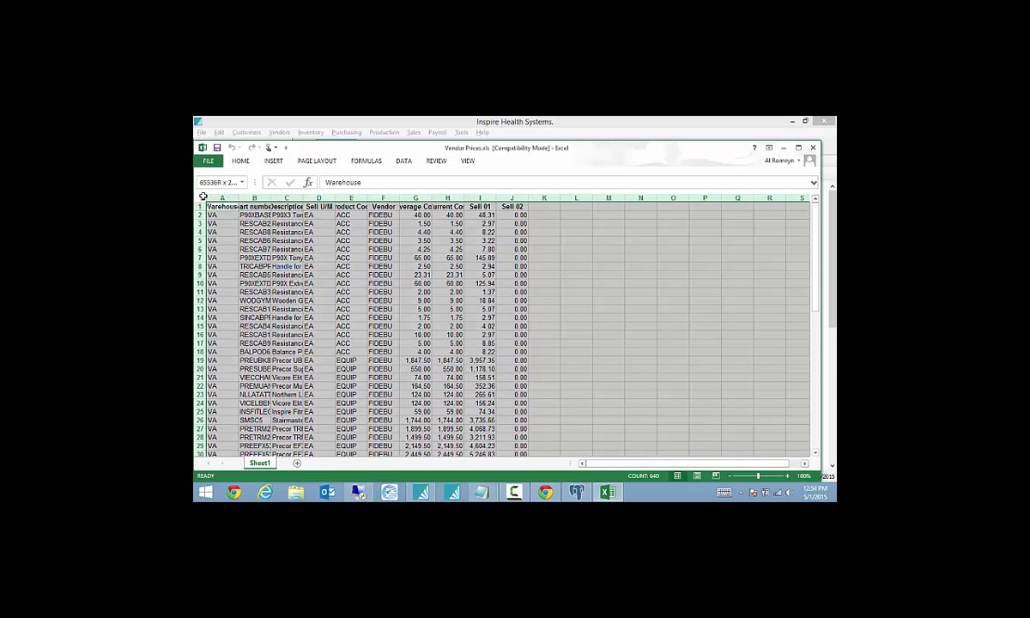
double_click(239, 198)
left_click(451, 266)
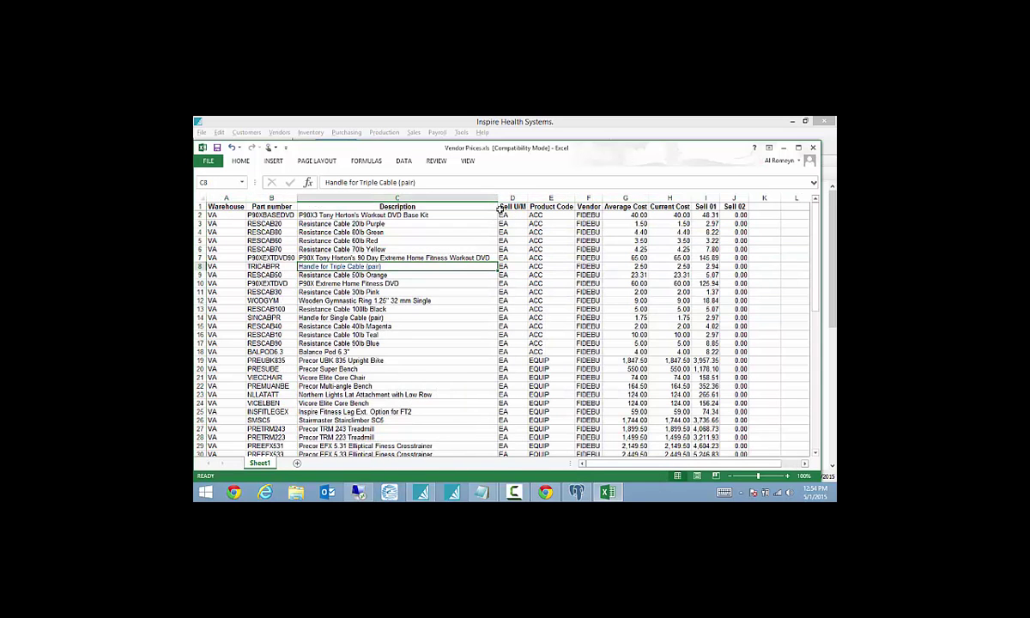
left_click_drag(466, 198, 446, 198)
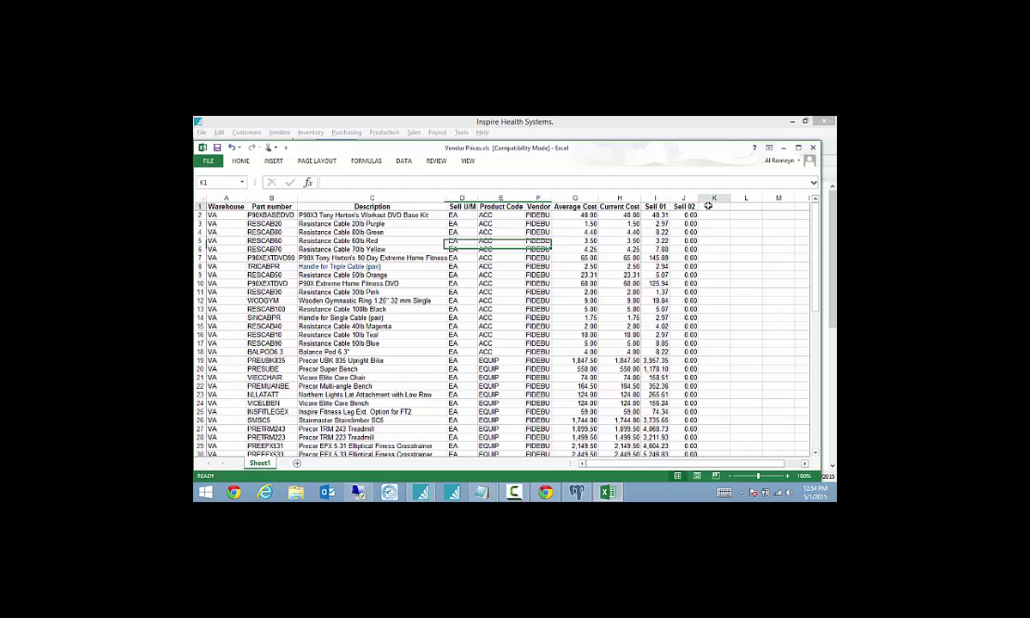
Step: Add the headings NewSell1 in K1 and NewSell2 in L1
left_click(708, 206)
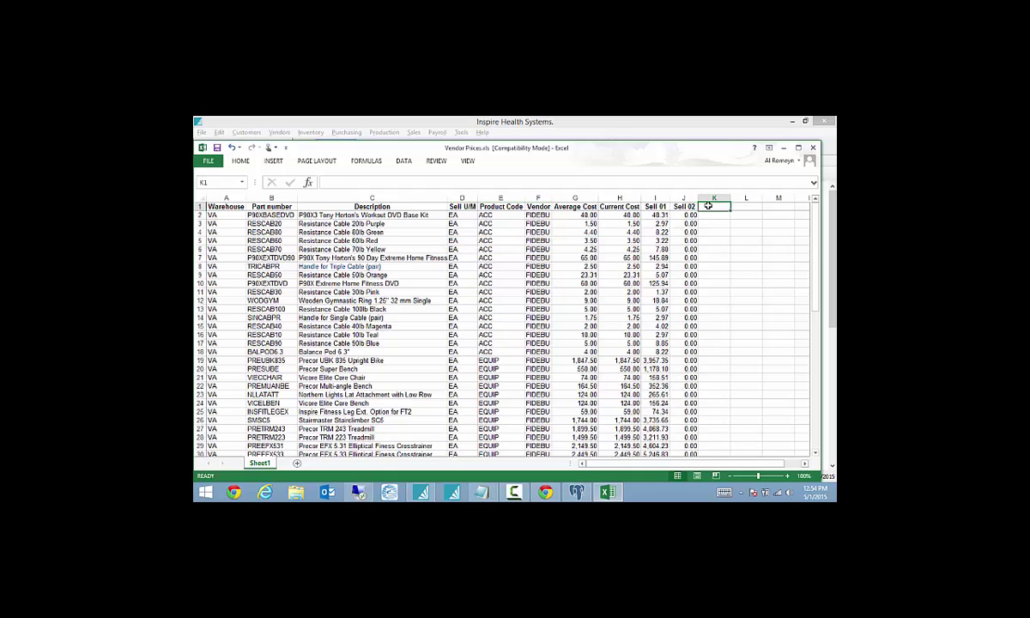
type("NewSell1")
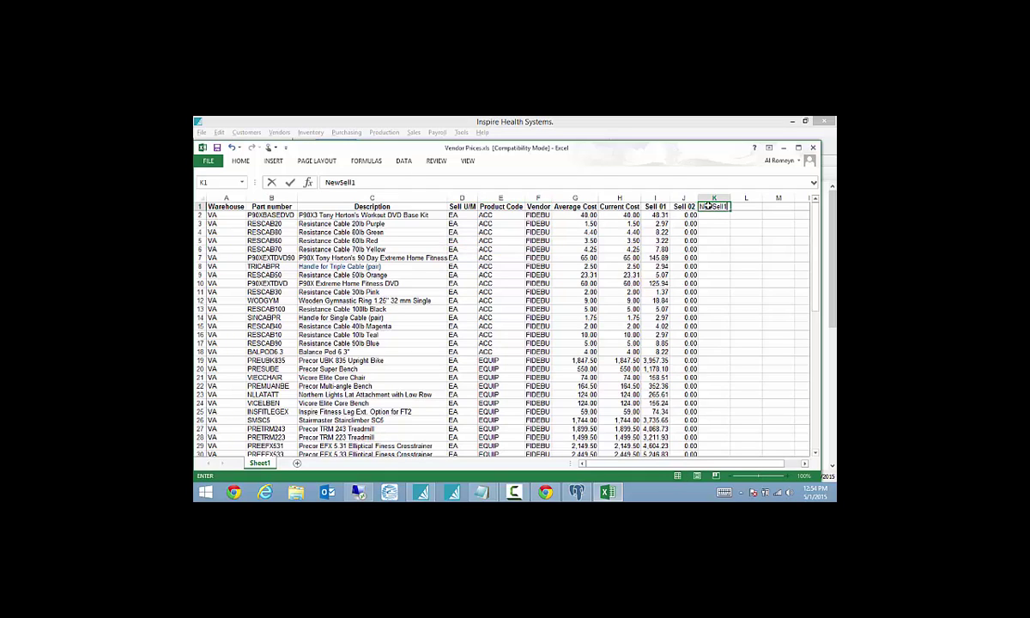
key("Tab")
type("Ne")
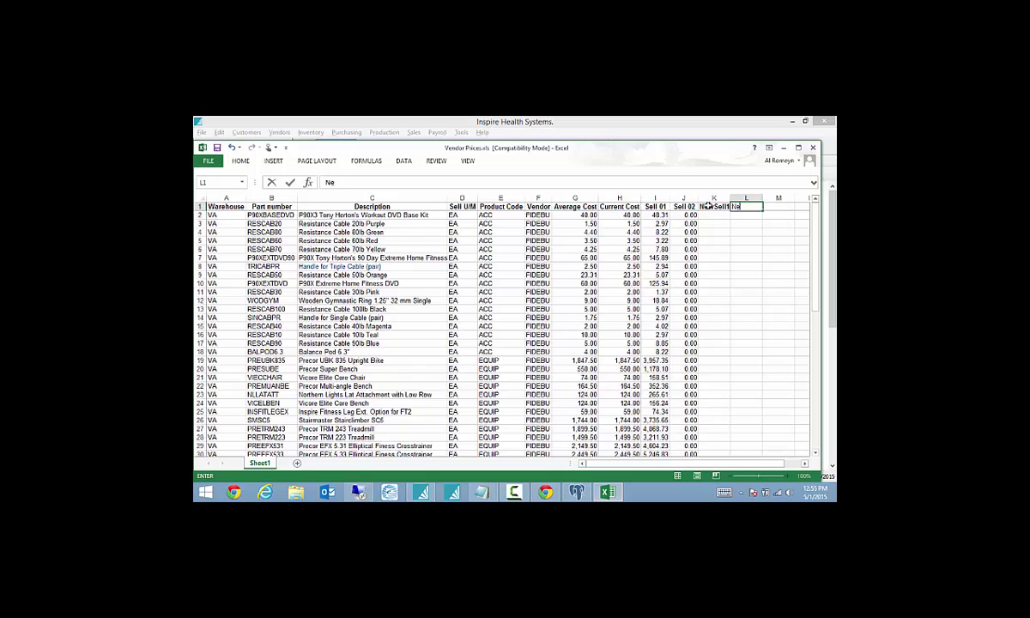
type("wSell2")
Step: Enter the formula =I2*1.05 in K2 for NewSell1
left_click(725, 214)
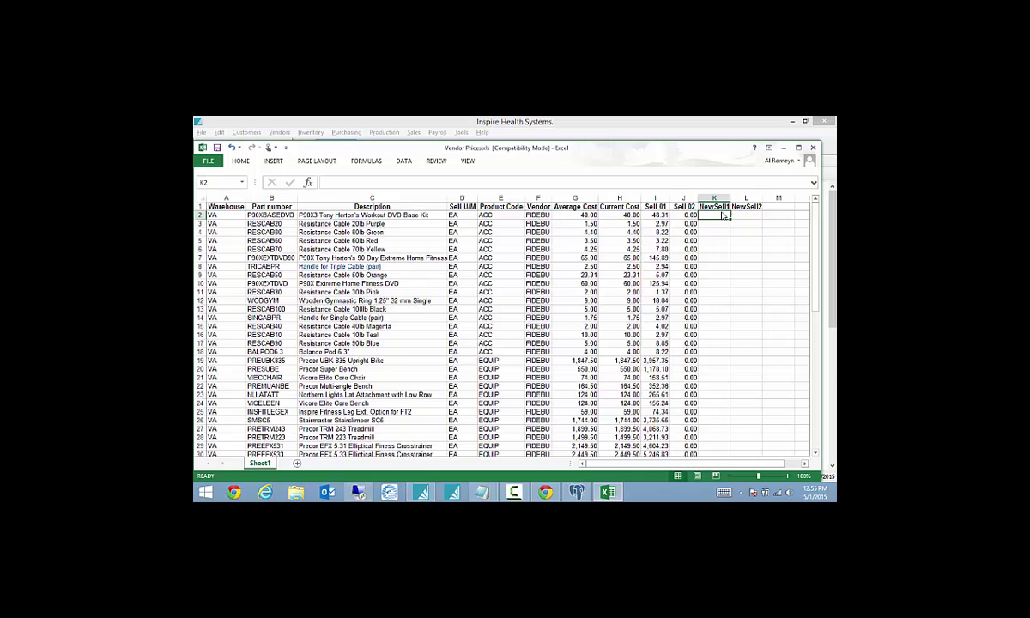
type("=")
left_click(657, 216)
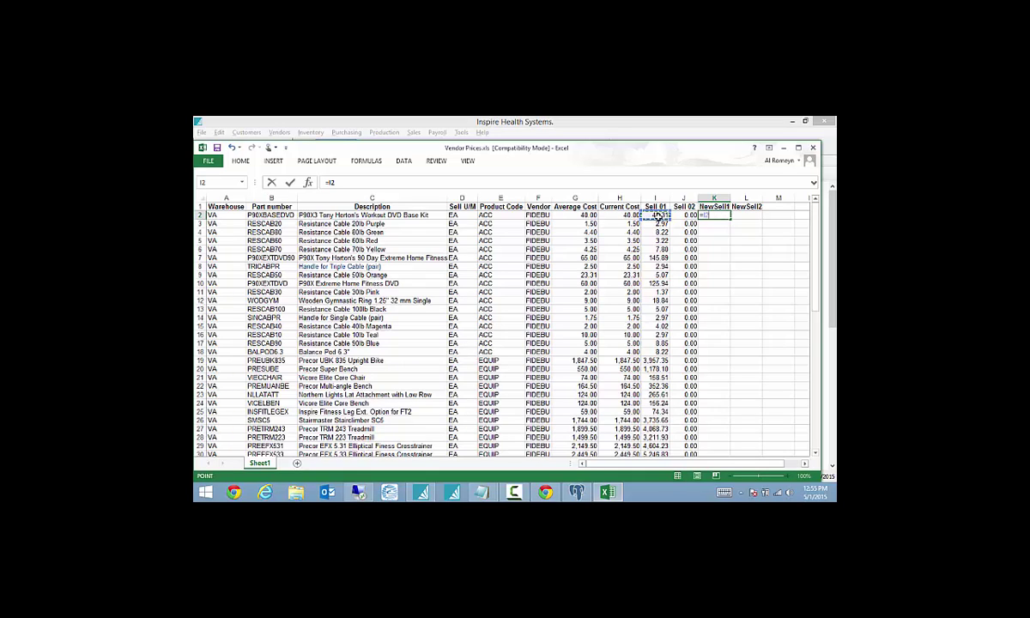
type("*1.05")
left_click(744, 215)
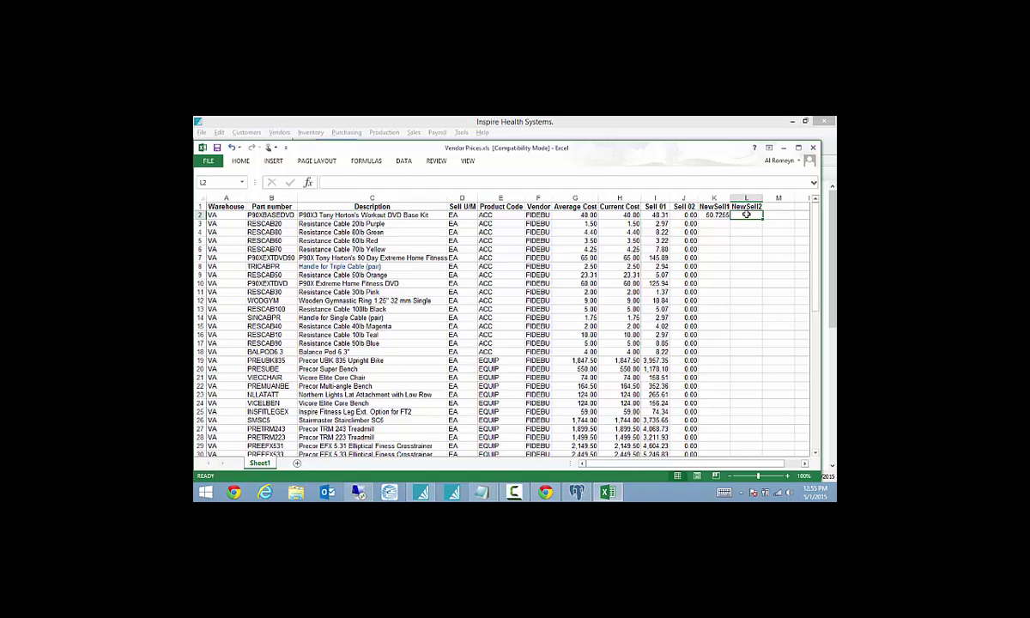
Step: Enter =H2*1.30 in L2 and select both row 2 formulas down to row 18
type("=")
left_click(629, 215)
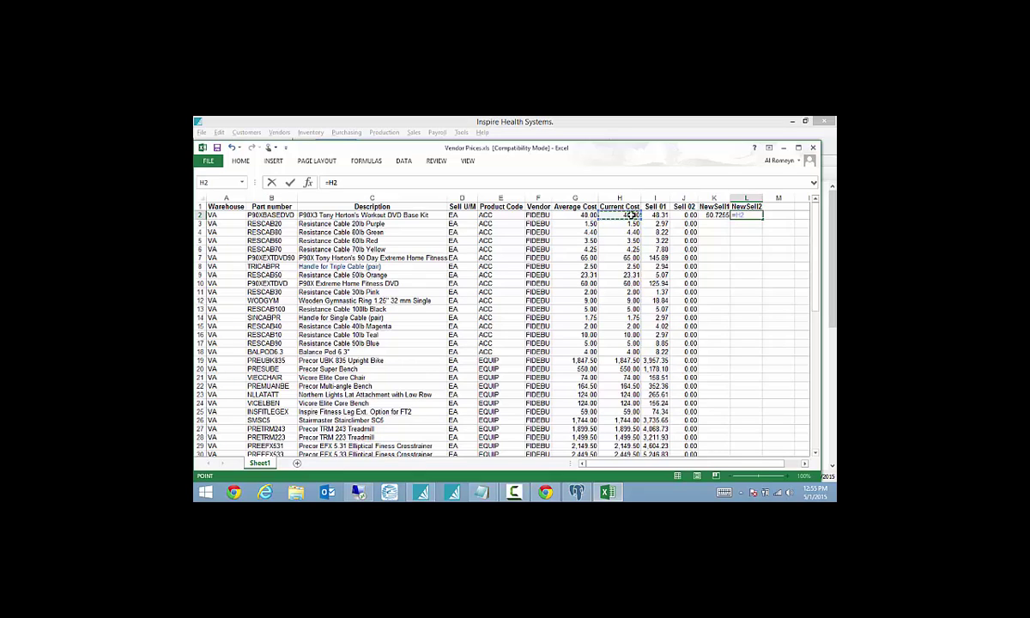
type("*1.30")
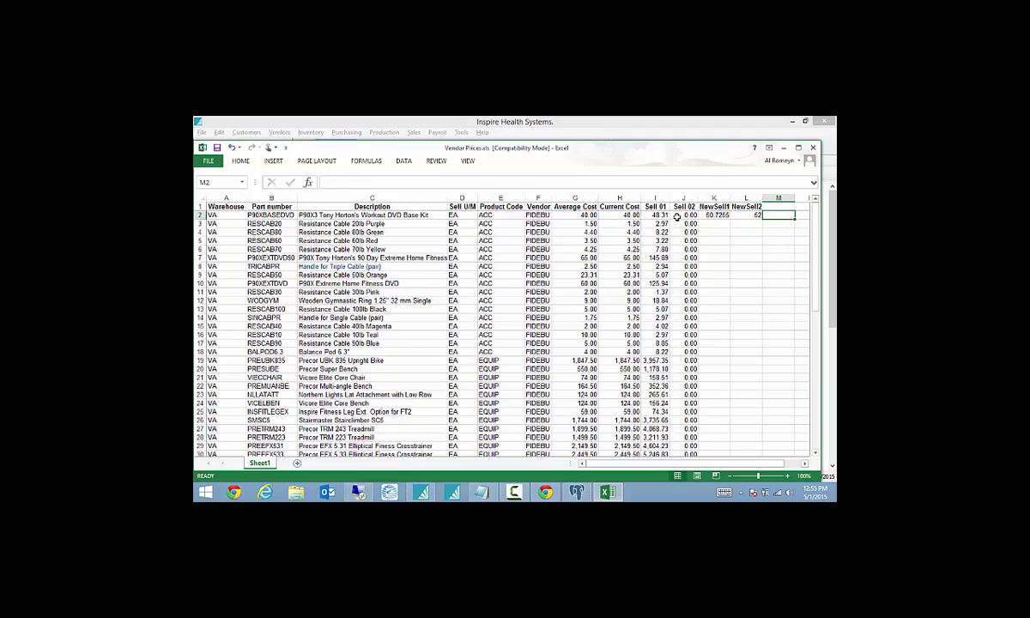
left_click(729, 215)
left_click_drag(731, 215, 744, 355)
Step: Fill the row 2 formulas down to row 18 and enter =I19*1.02 in K19
left_click(719, 361)
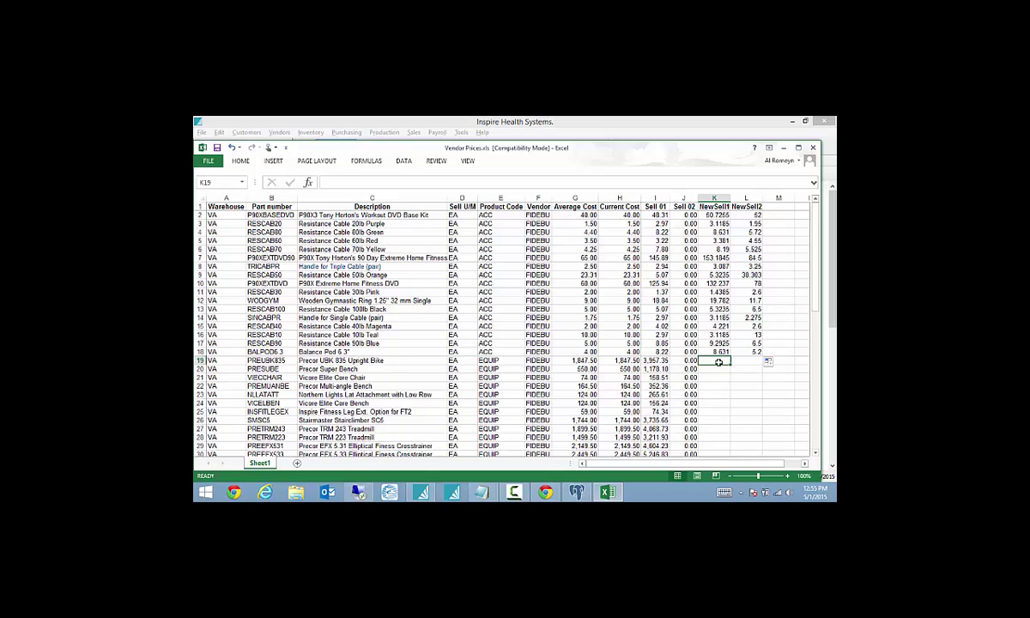
type("=")
left_click(656, 361)
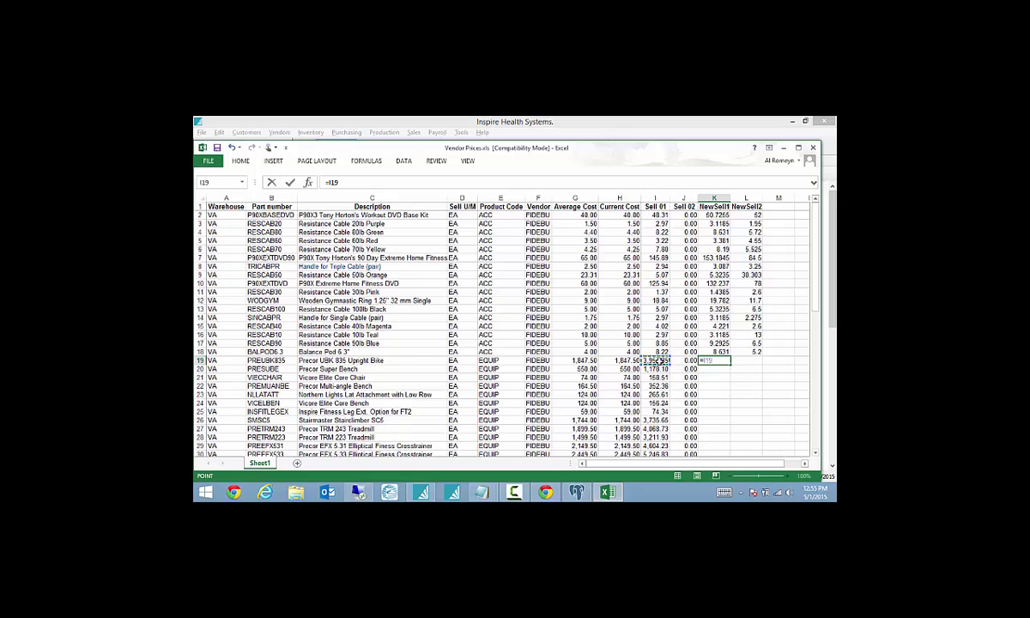
type("*1.02")
left_click(748, 360)
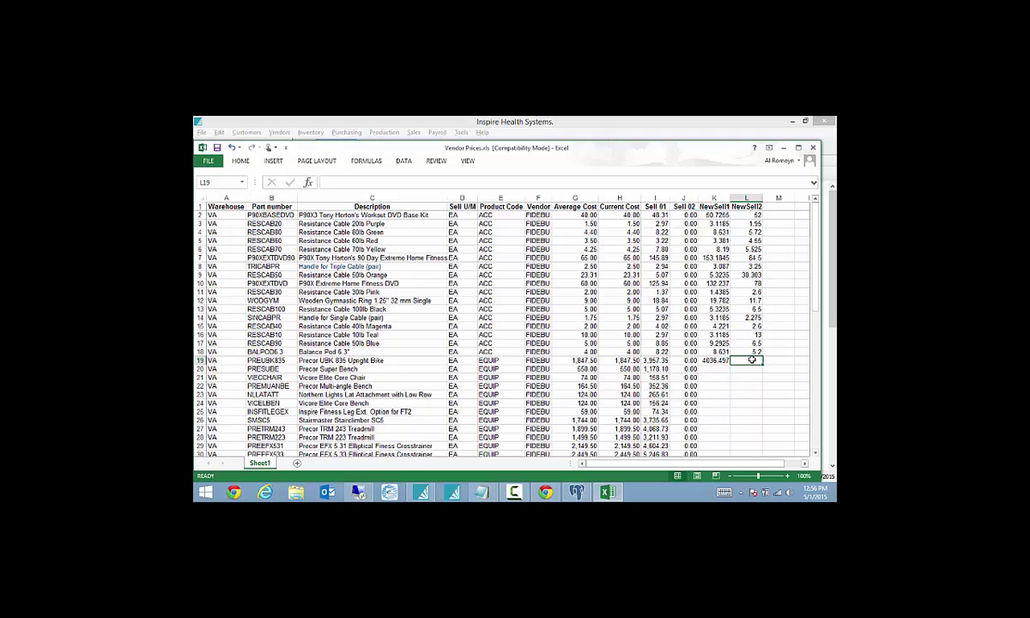
Step: Enter the Current Cost-based NewSell2 formula in L19 and select K19:L19
type("=")
left_click(635, 361)
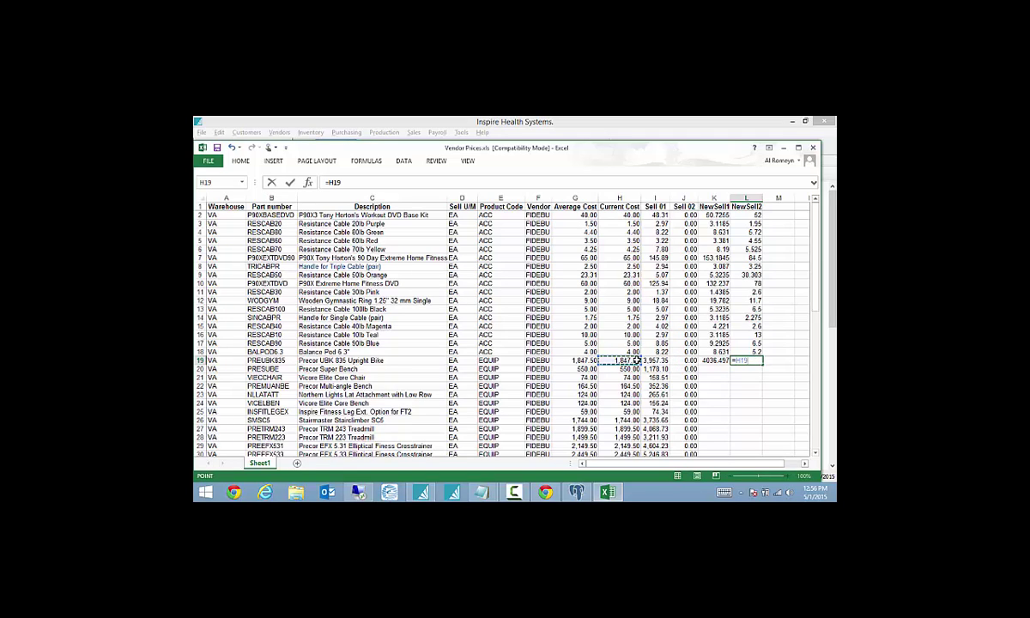
type("*")
type("1.02")
key("Return")
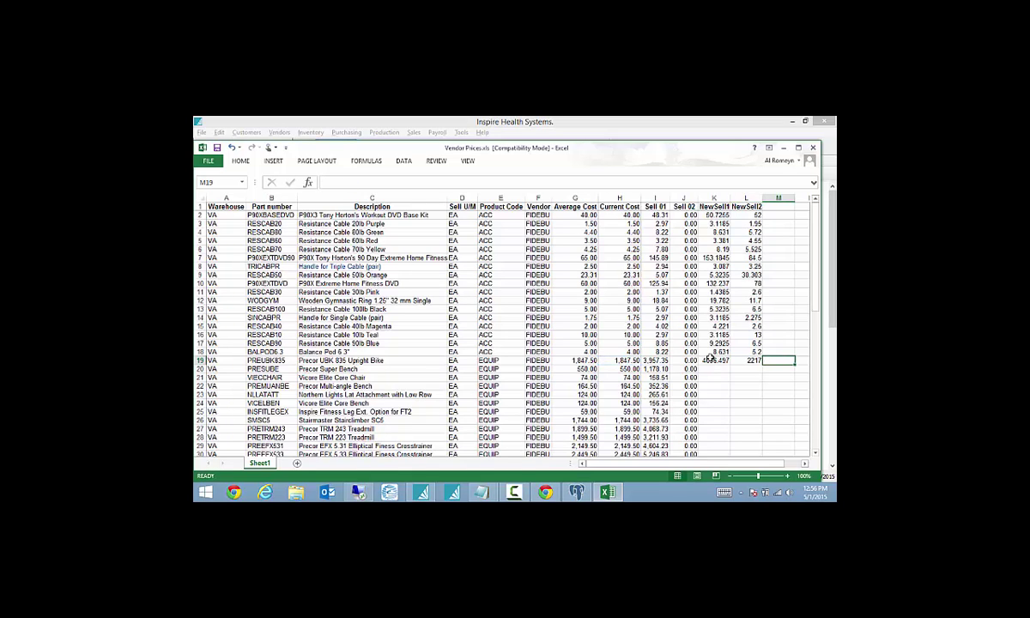
left_click(708, 360)
left_click_drag(713, 361, 751, 361)
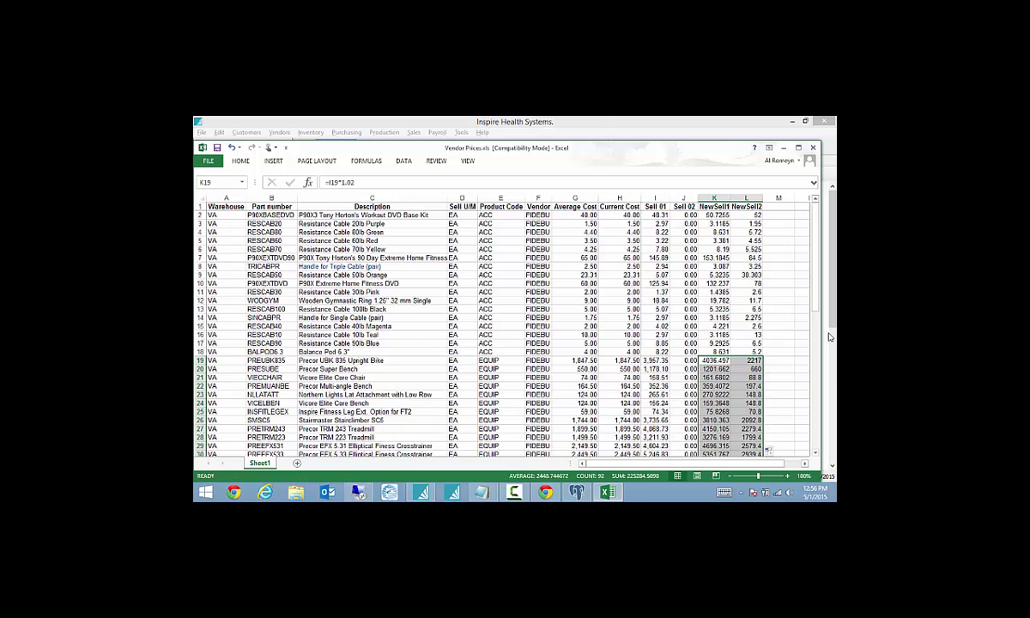
key("alt+Tab")
key("alt+Tab")
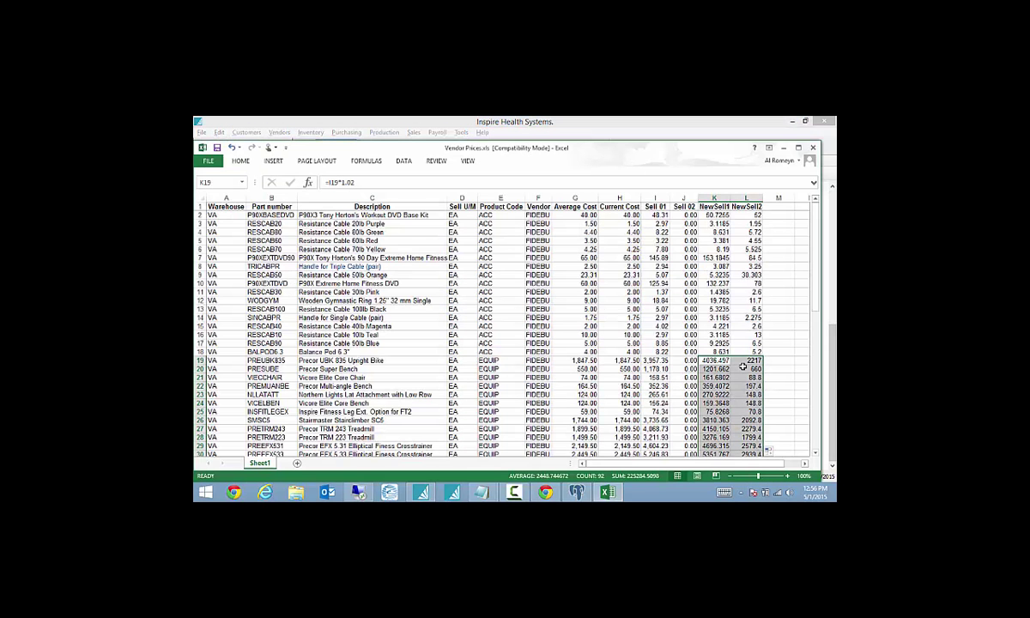
Step: Format columns K:L as Number with two decimals
left_click_drag(714, 198, 746, 198)
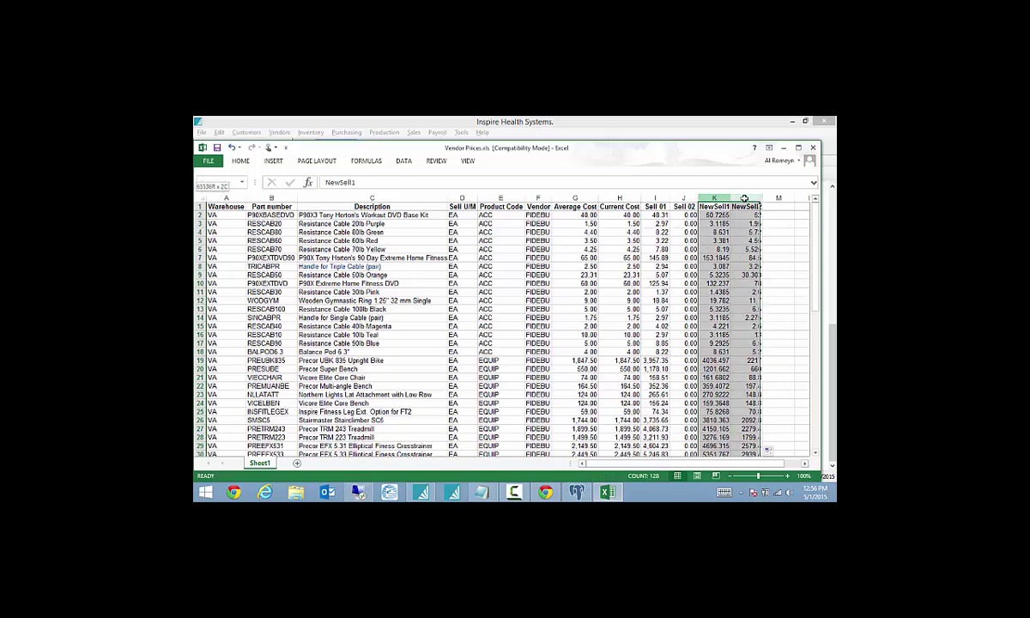
right_click(746, 199)
left_click(779, 306)
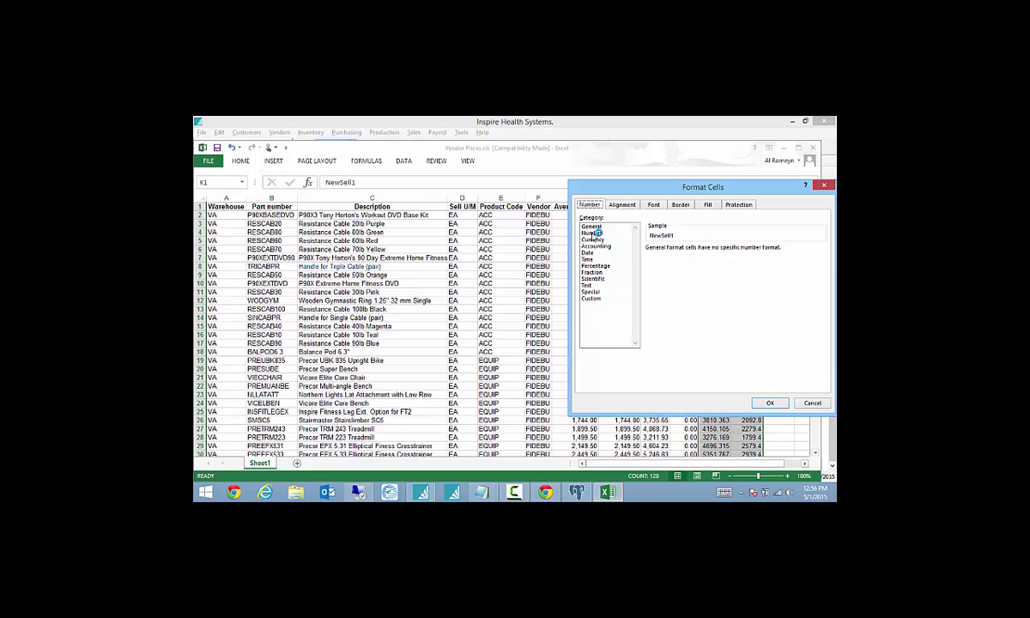
left_click(595, 233)
left_click(770, 403)
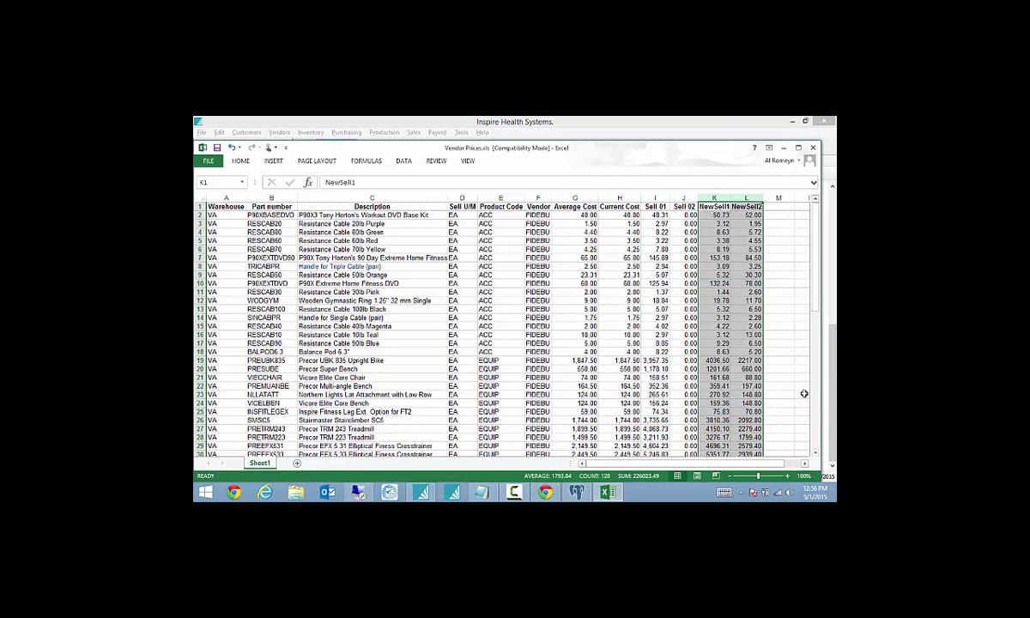
Step: Save the workbook over New Vendor Prices.xls on this computer
left_click(208, 161)
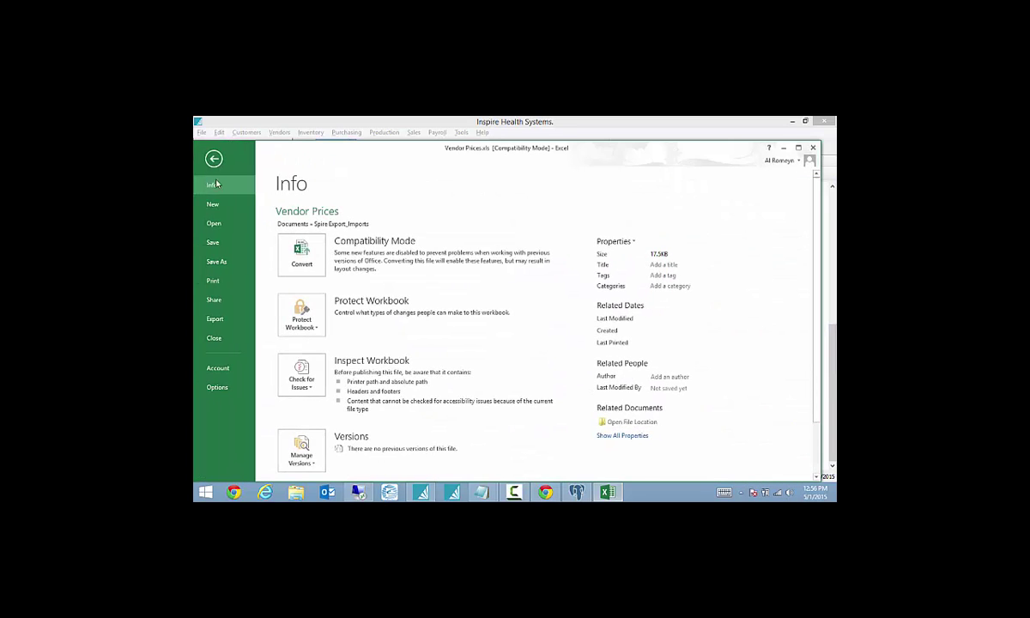
left_click(217, 261)
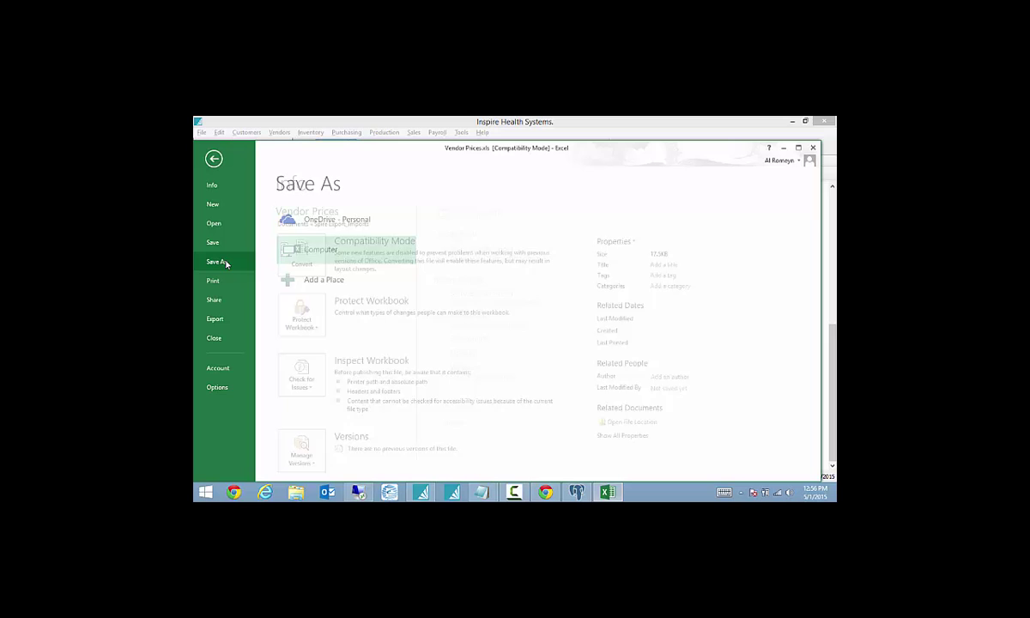
double_click(340, 256)
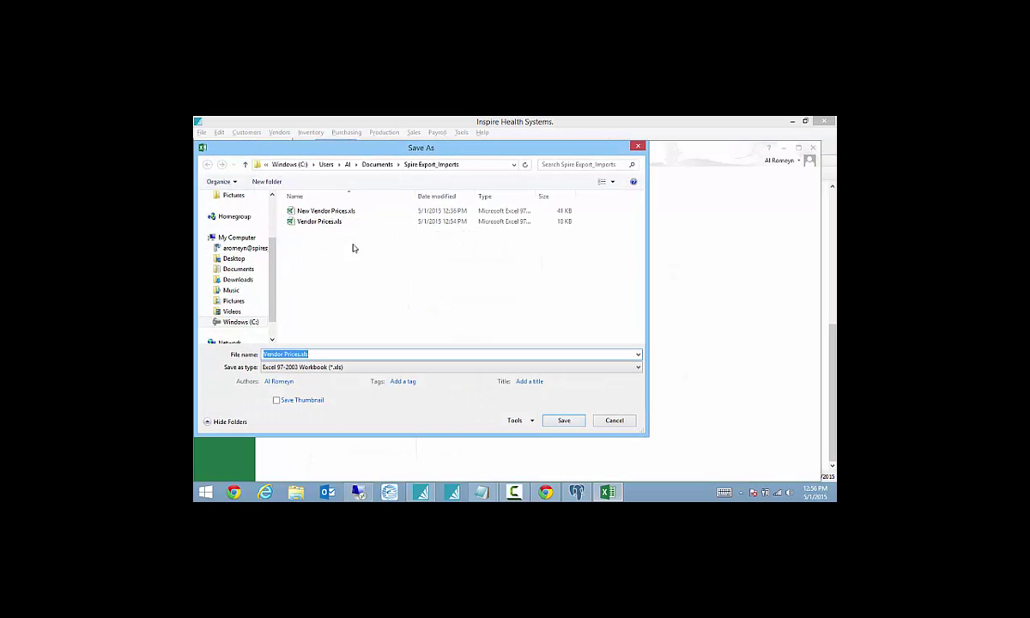
left_click(320, 213)
double_click(319, 214)
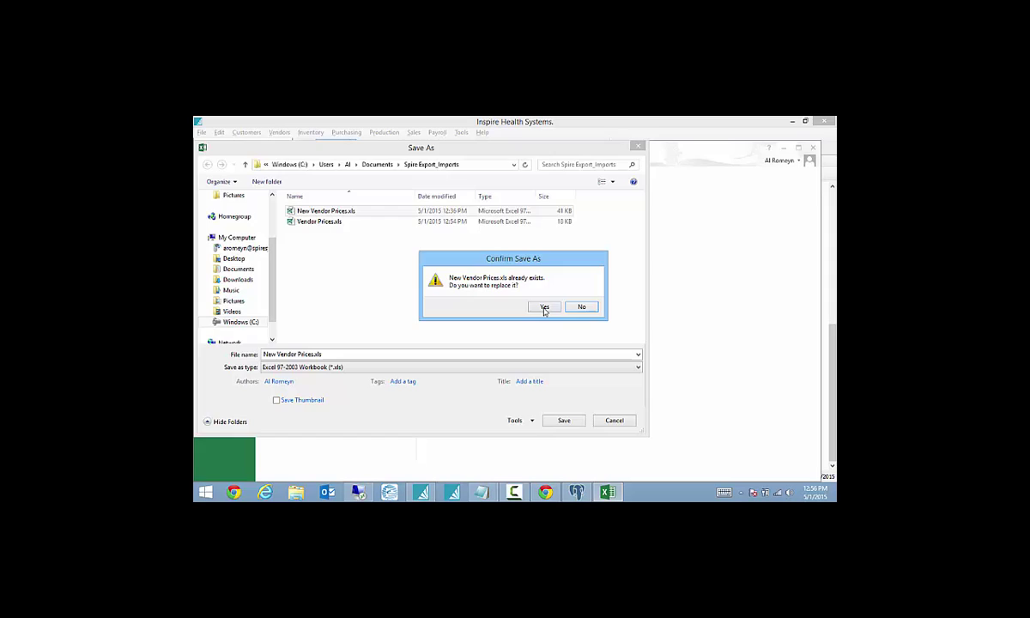
left_click(511, 292)
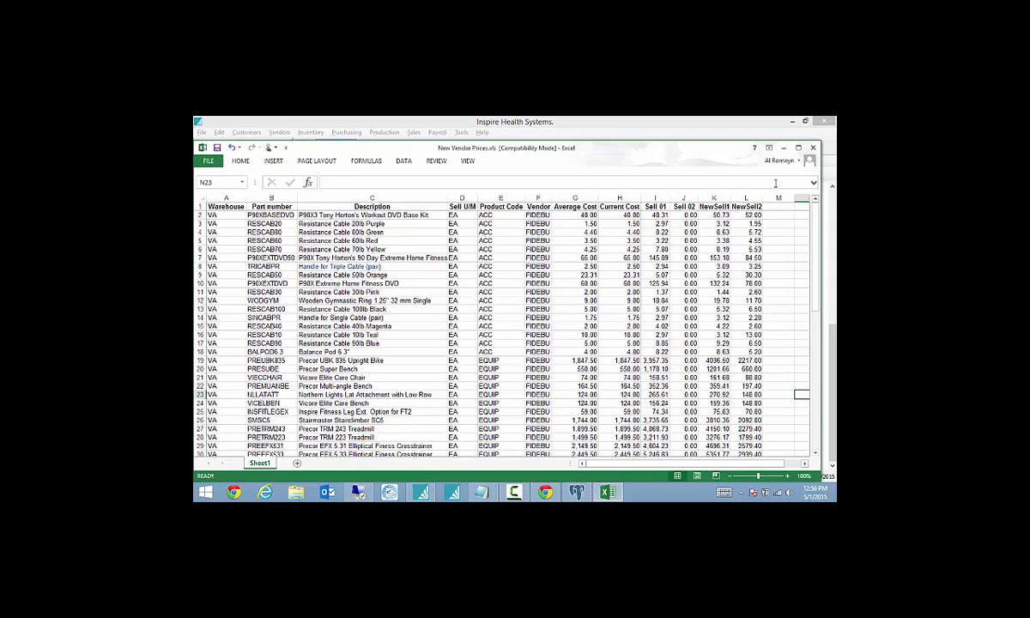
Step: Return to Spire and start a new import from Tools > Import
left_click(776, 127)
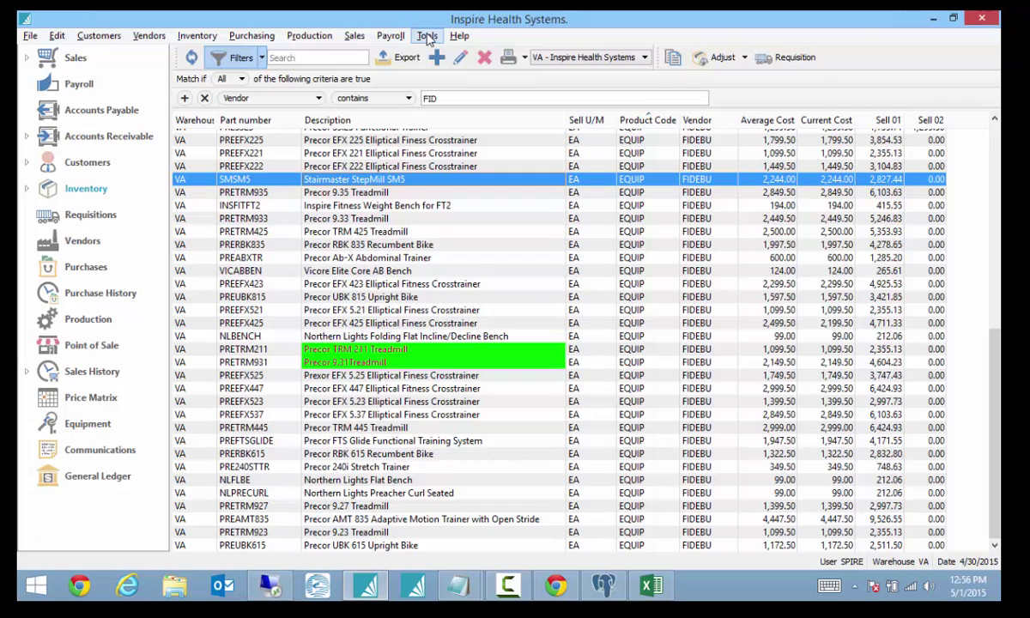
left_click(427, 36)
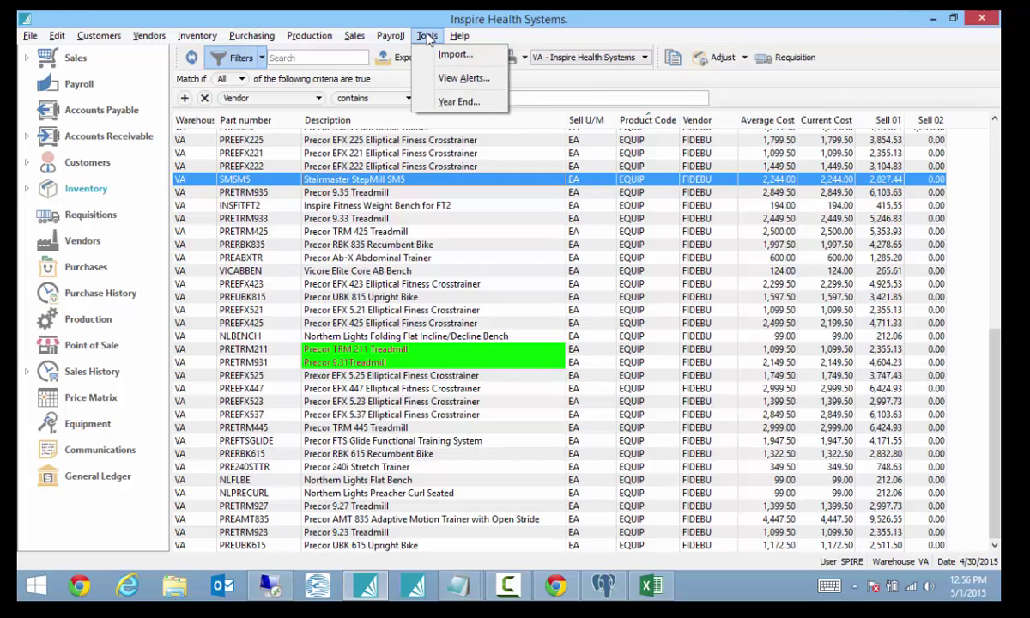
left_click(455, 54)
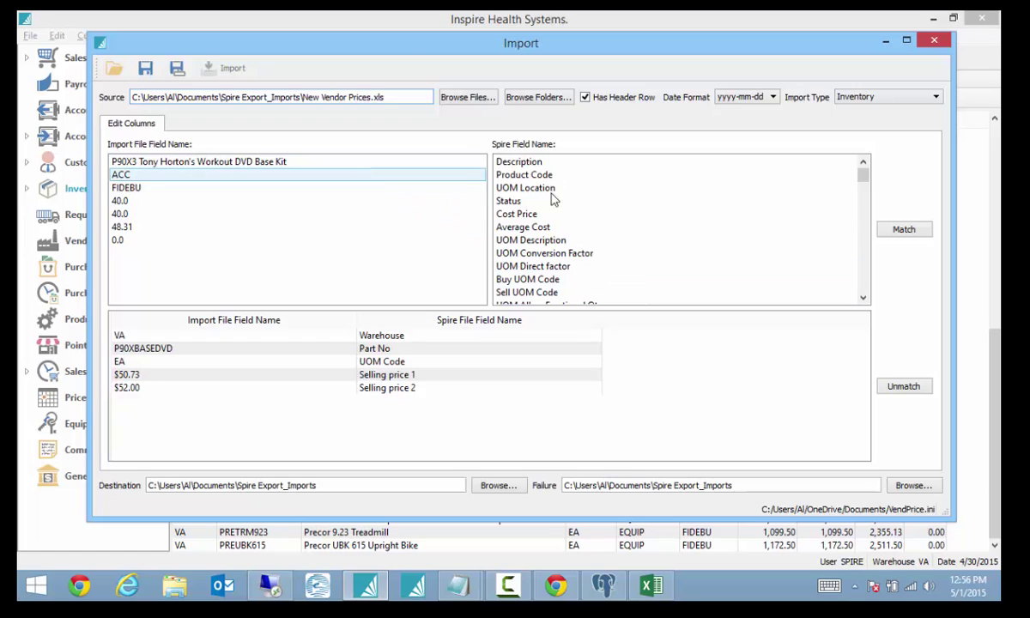
Step: Check the NewSell1/NewSell2 mappings to Selling price 1 and 2, toggling Has Header Row
left_click(524, 174)
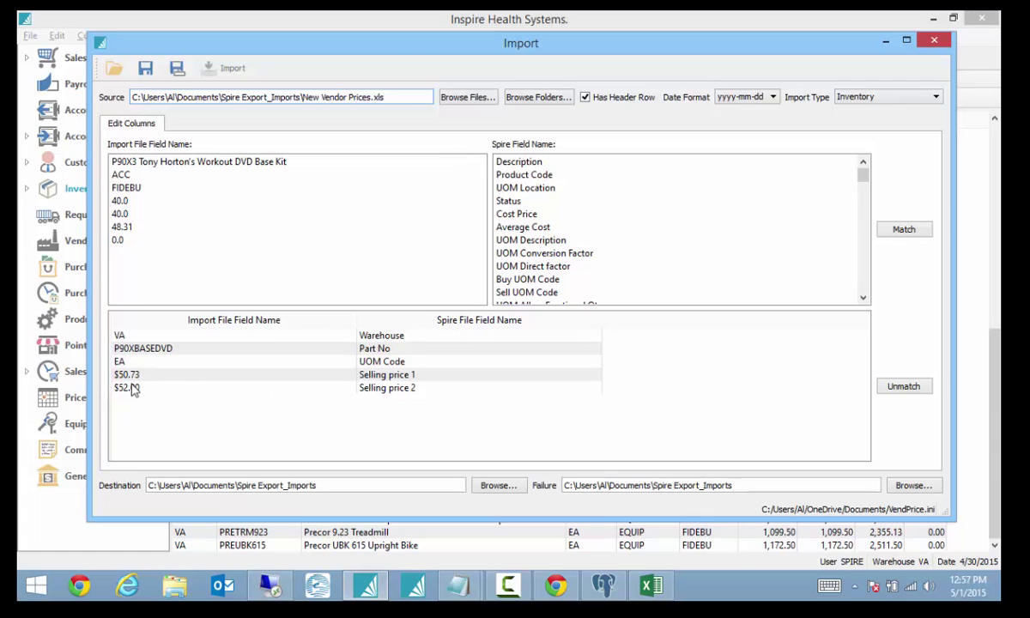
left_click(516, 214)
left_click(584, 97)
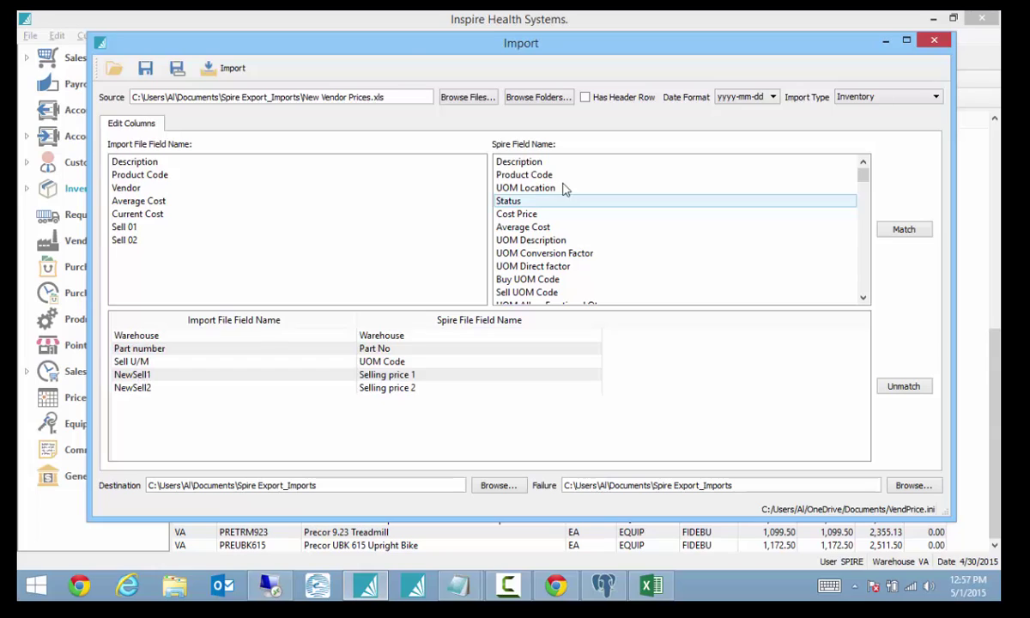
left_click(584, 98)
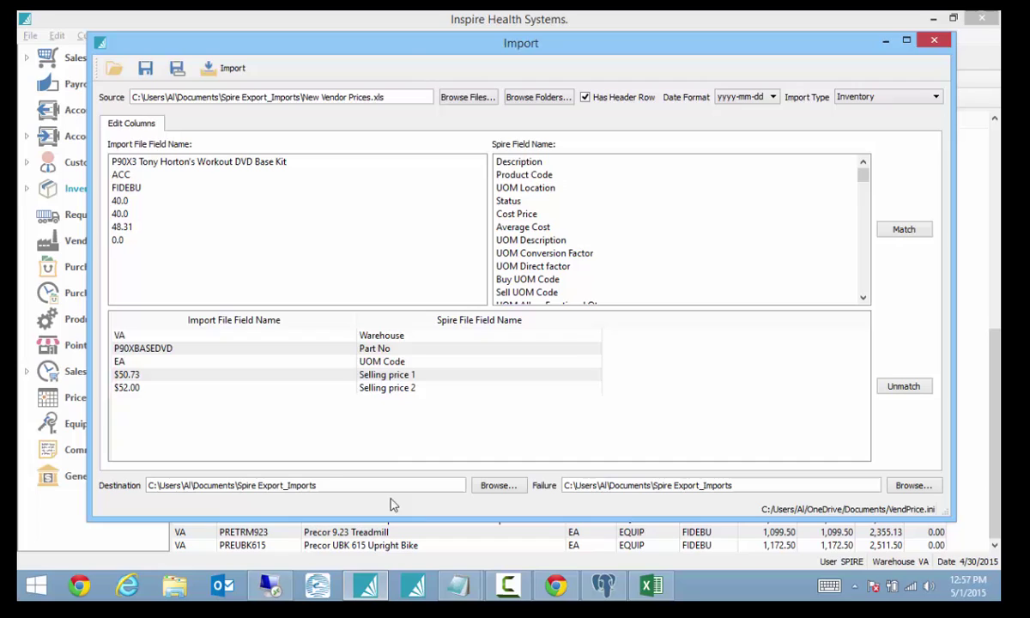
Step: Run the import of the 63 inventory records and dismiss the success message
left_click(406, 240)
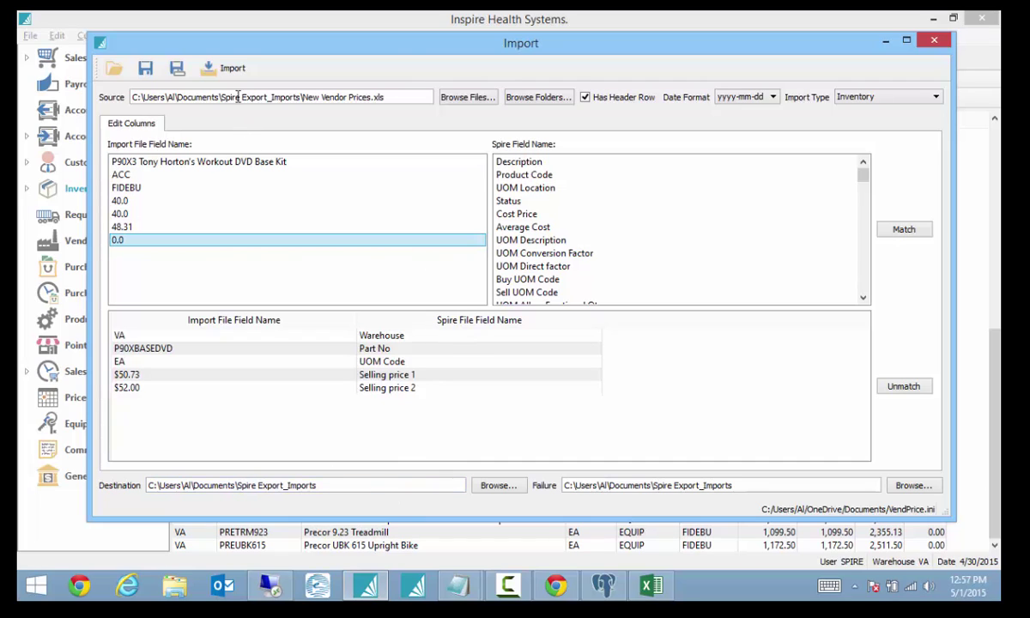
left_click(225, 69)
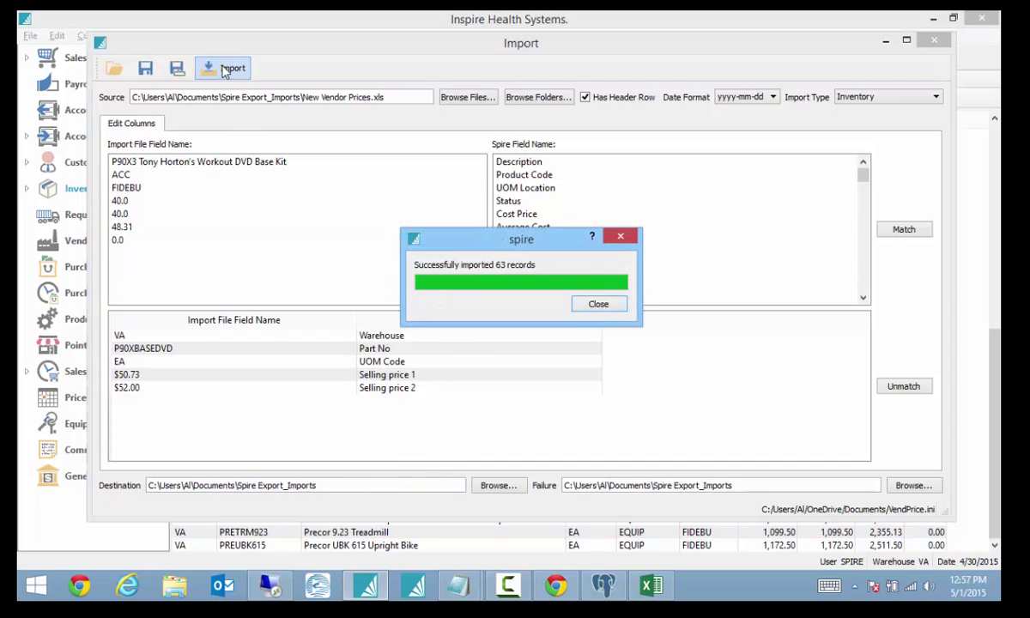
left_click(600, 304)
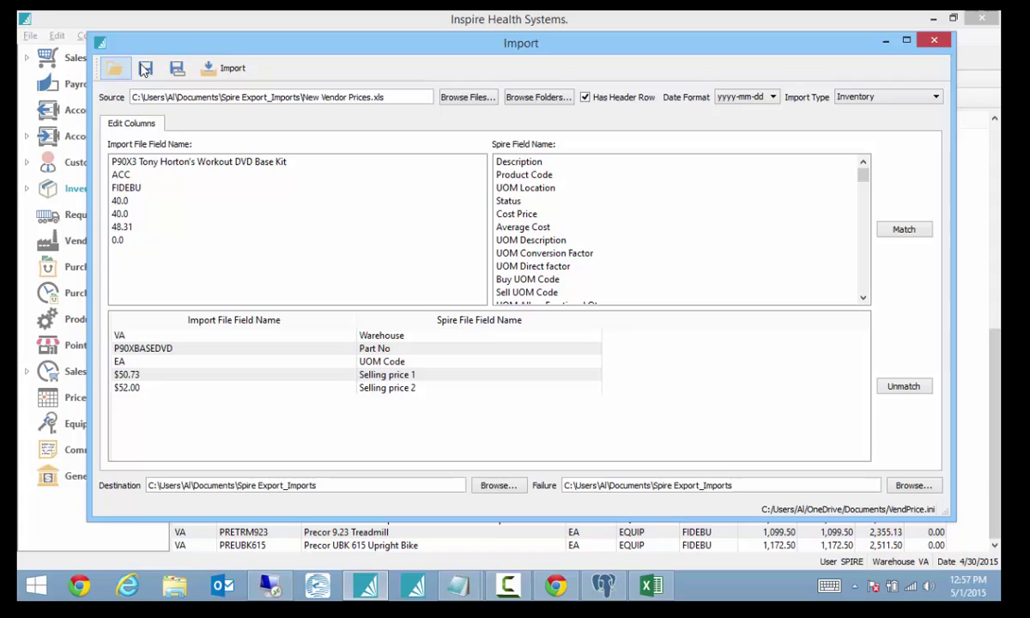
Step: Browse the VendPrice.ini configuration without opening it, then close the Import window
left_click(114, 69)
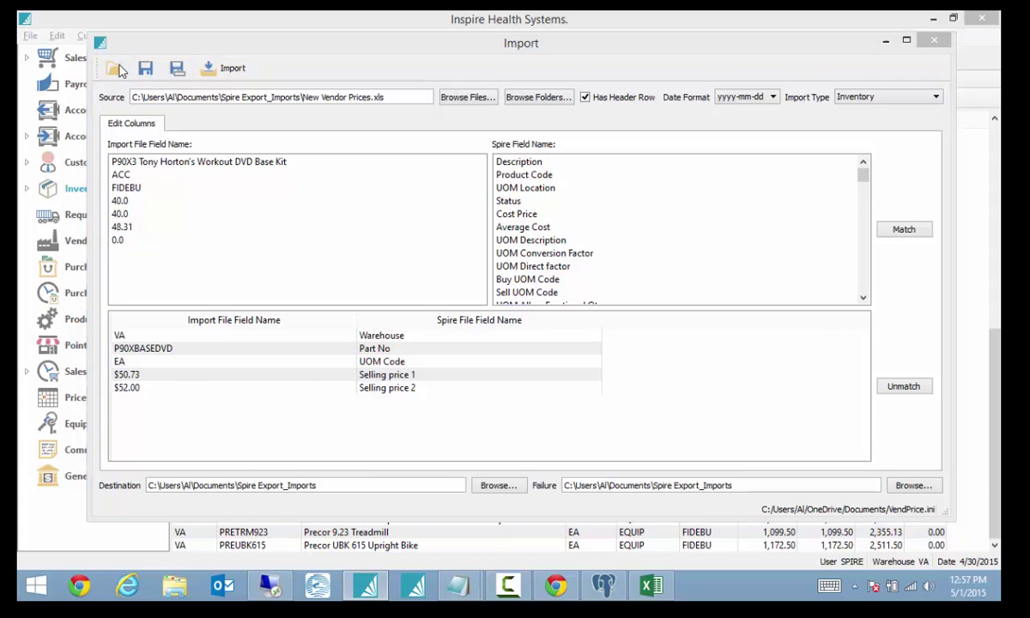
left_click(282, 200)
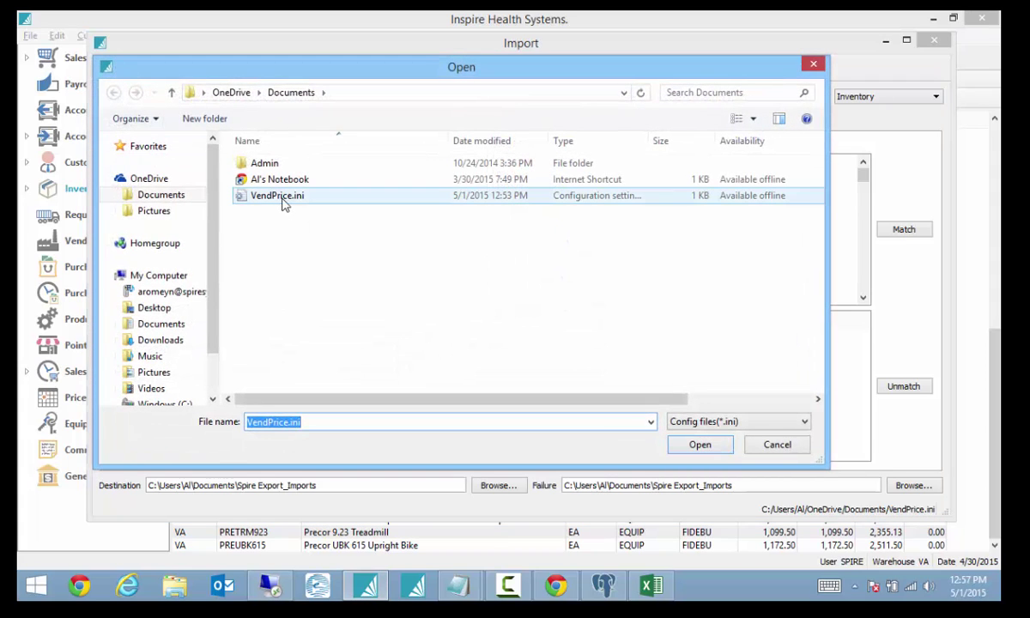
left_click(811, 65)
left_click(934, 48)
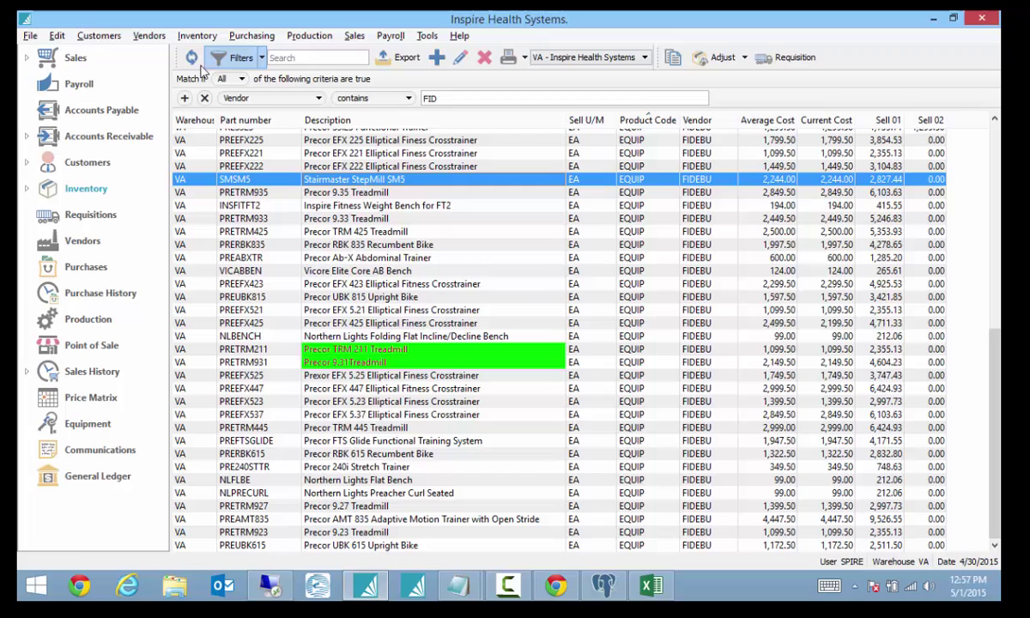
Step: Refresh the inventory list and scroll to check the updated Sell 01 and Sell 02 prices
left_click(189, 62)
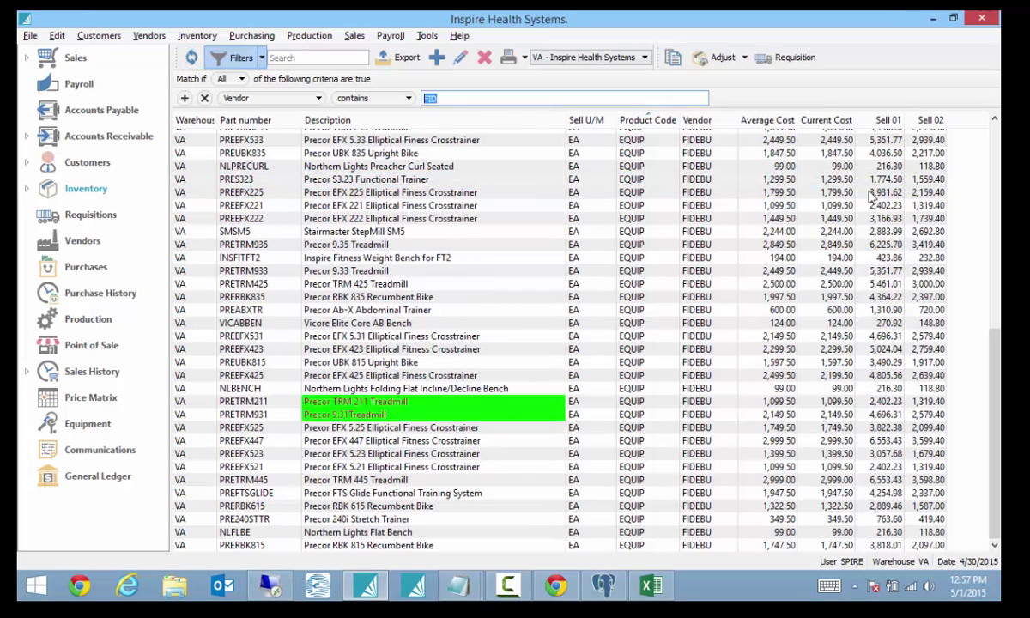
scroll(875, 185, "up", 4)
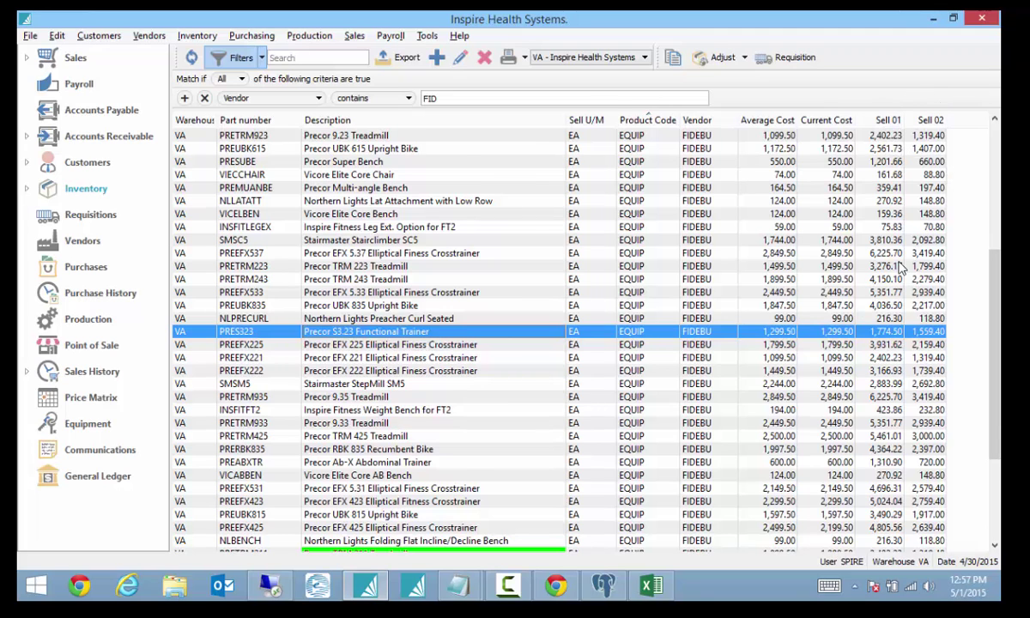
scroll(900, 268, "up", 3)
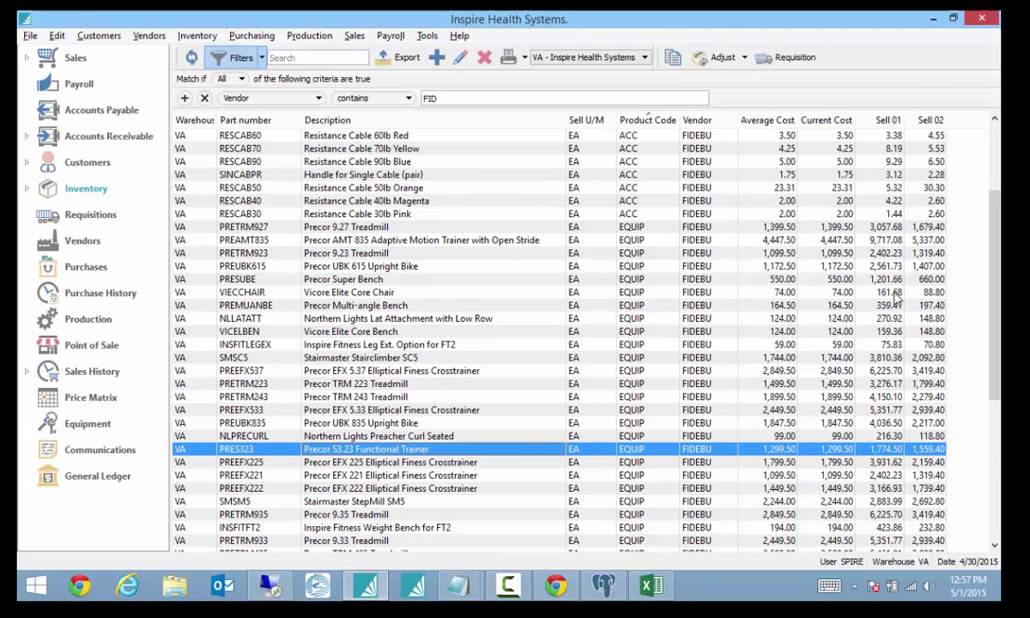